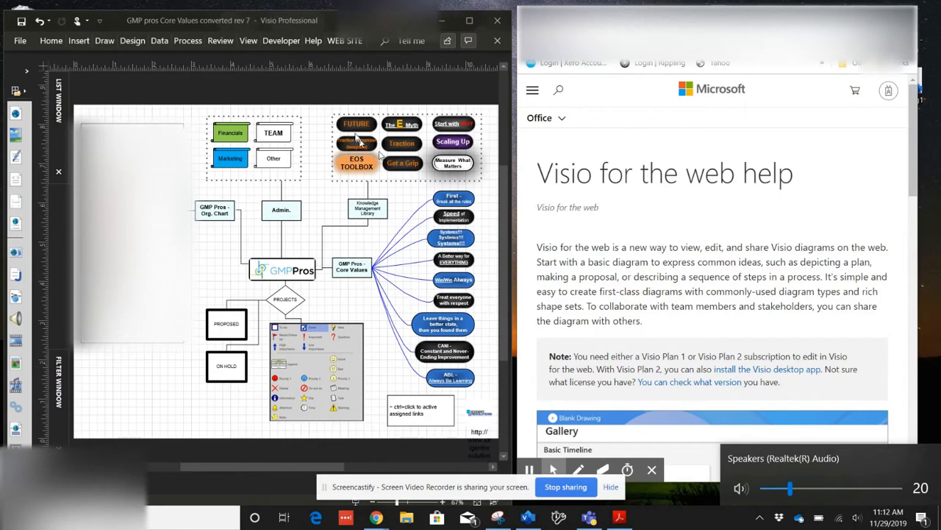
pyautogui.click(319, 25)
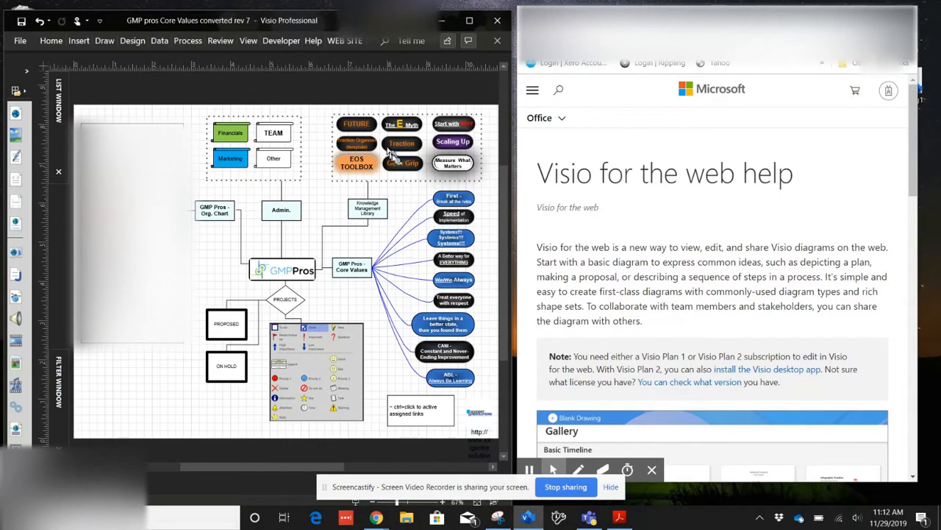
pyautogui.moveTo(401, 167)
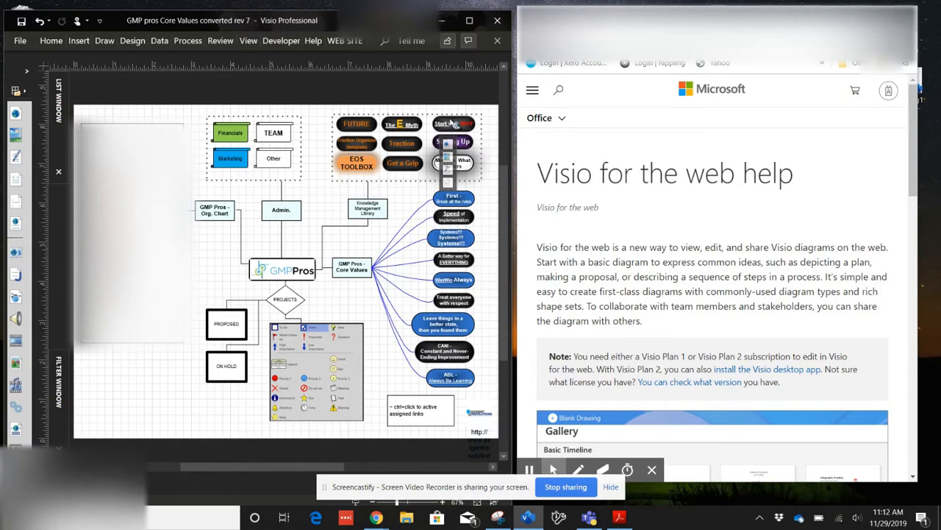
pyautogui.moveTo(457, 128)
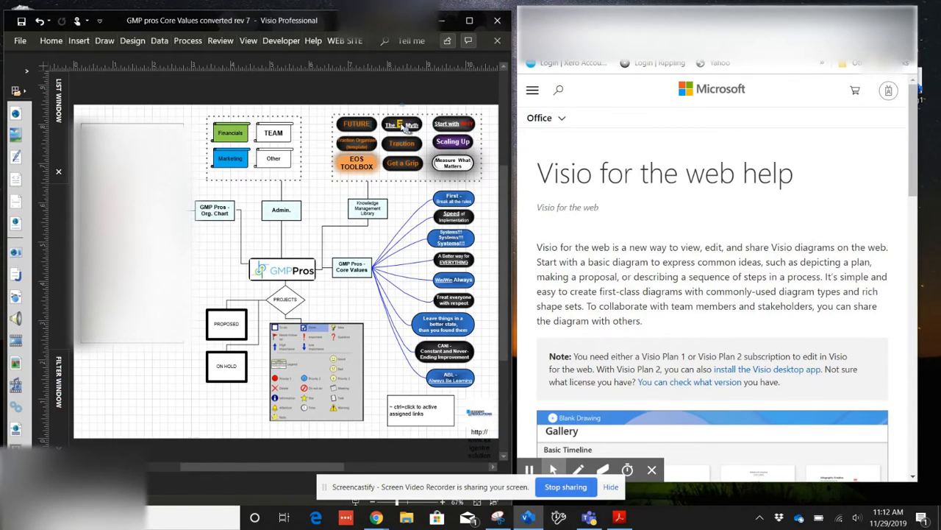
pyautogui.moveTo(403, 129)
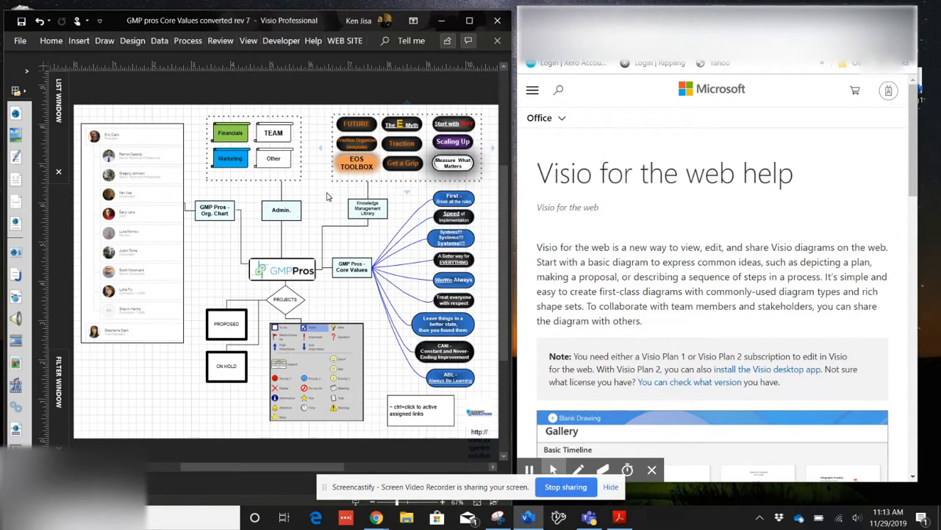
pyautogui.rightClick(234, 163)
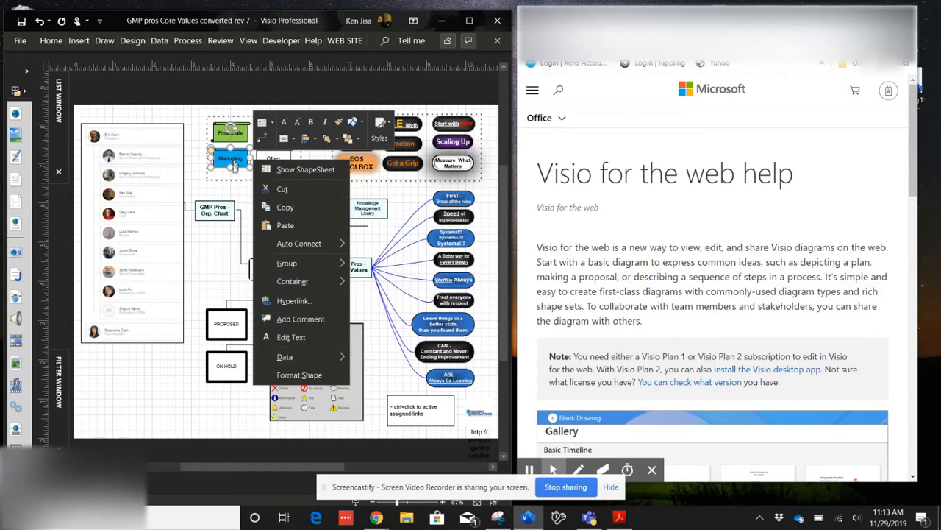
pyautogui.click(294, 301)
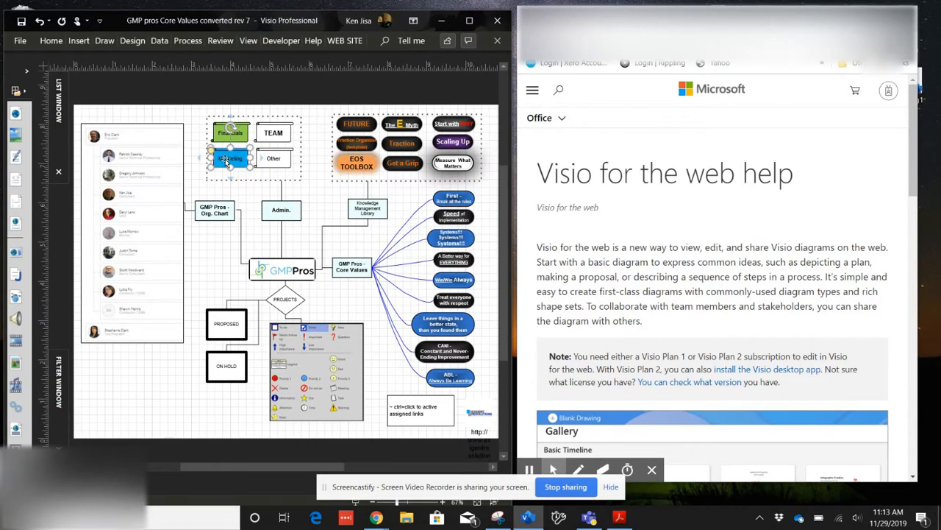
pyautogui.click(200, 256)
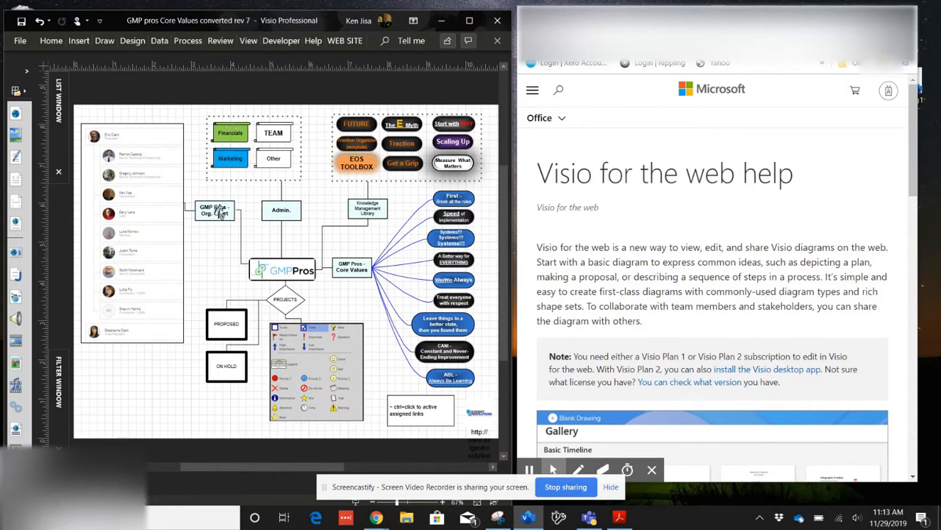
# Step: Start a hyperlink on the blue Marketing shape and browse for a local file as its address
pyautogui.click(230, 162)
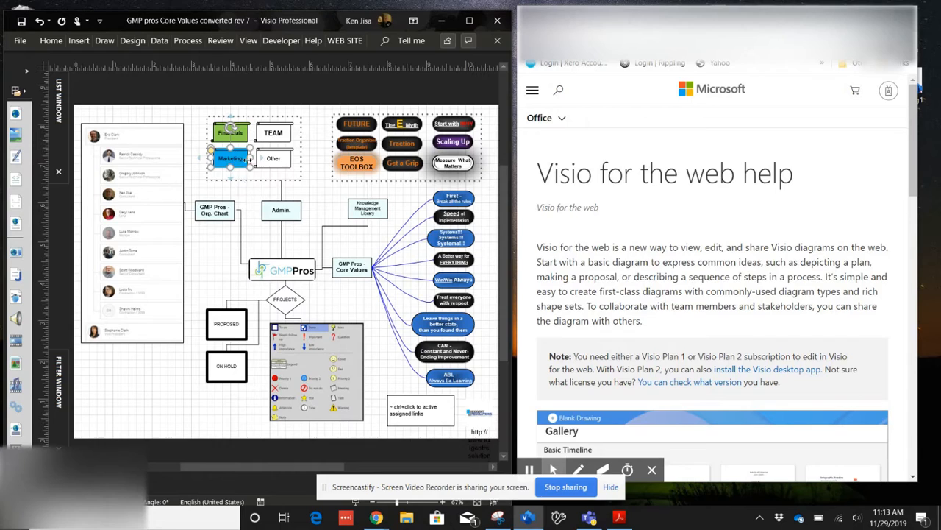
pyautogui.rightClick(241, 156)
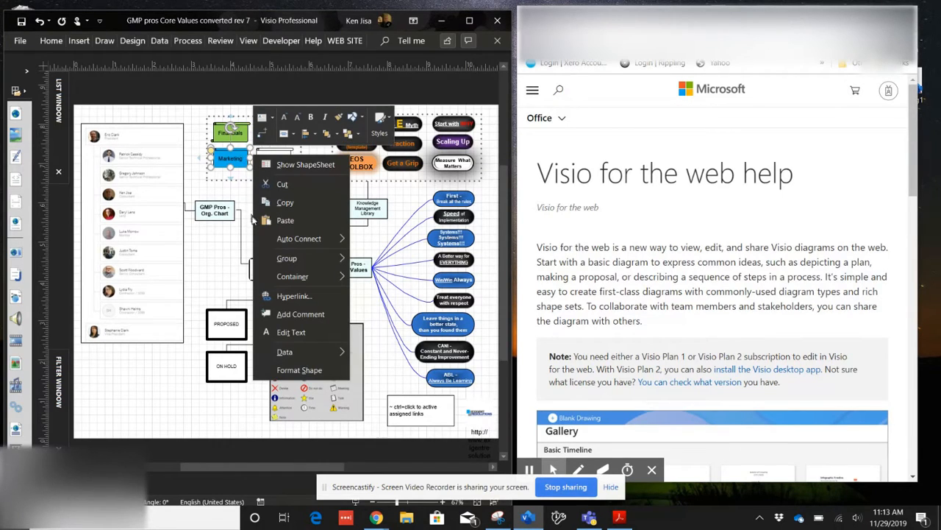
pyautogui.click(274, 296)
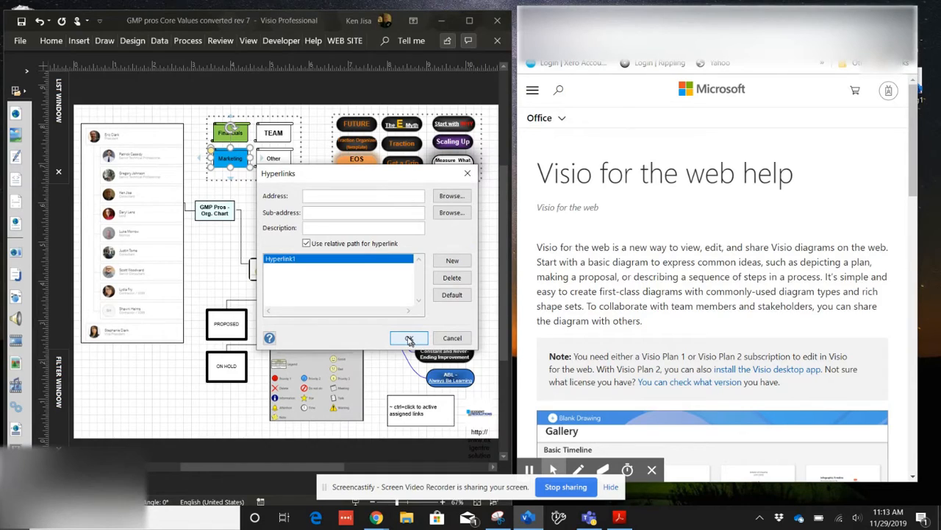
pyautogui.click(441, 196)
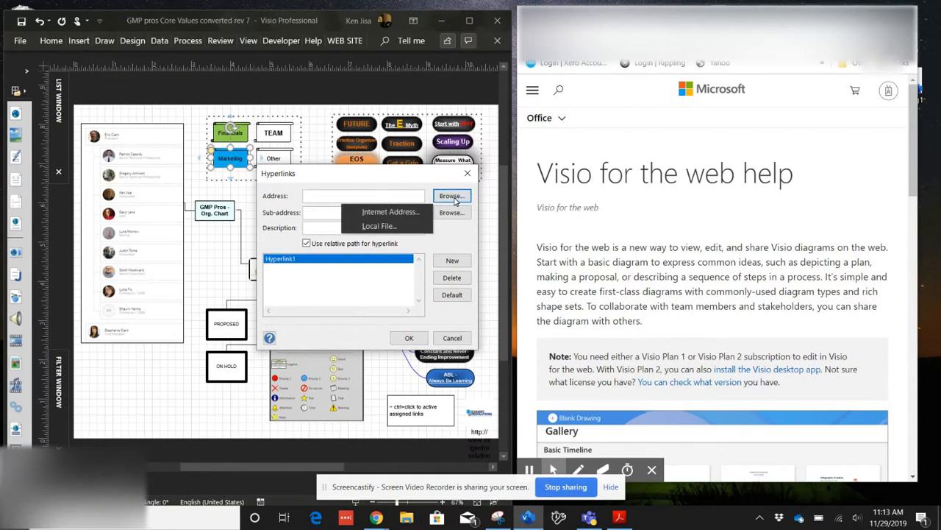
pyautogui.click(401, 227)
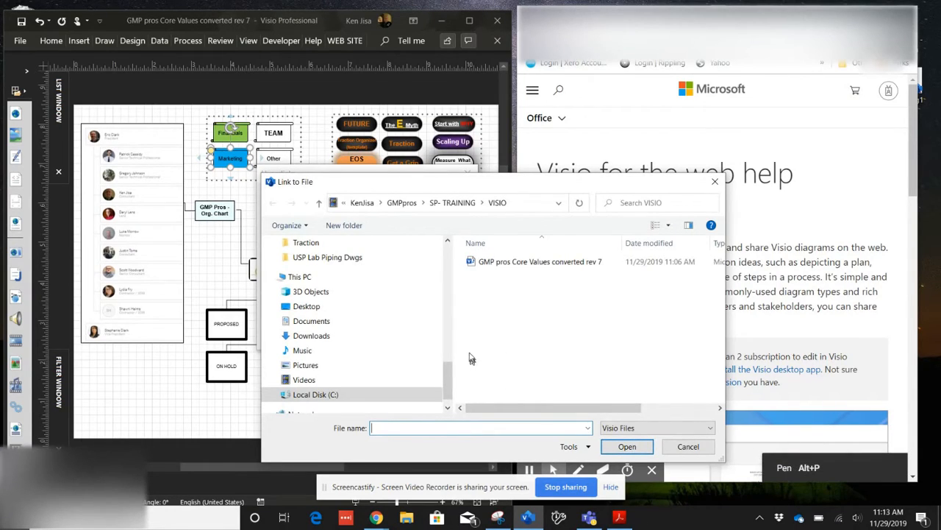
# Step: Browse to the Traction pg notes folder inside the D.4 Traction folder of SP- TRAINING's Business Foundation
pyautogui.moveTo(445, 370); pyautogui.dragTo(462, 292)
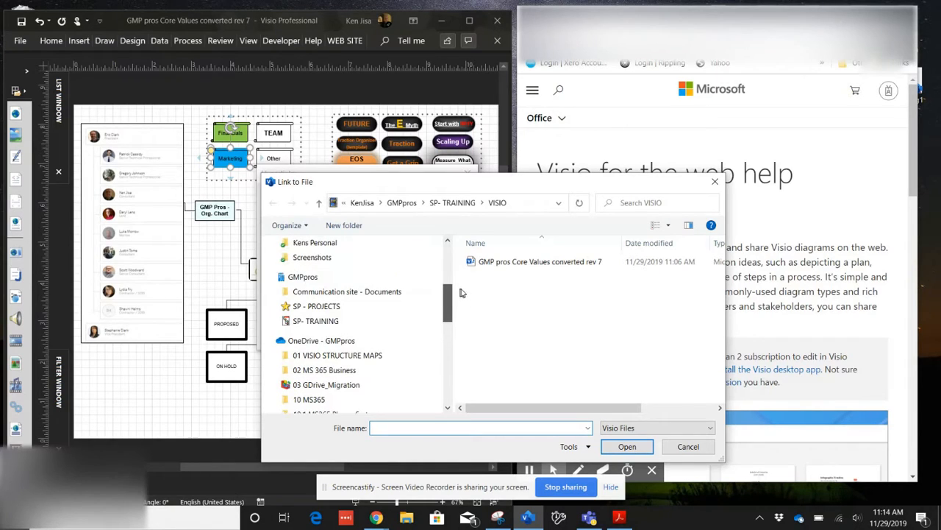
pyautogui.click(273, 322)
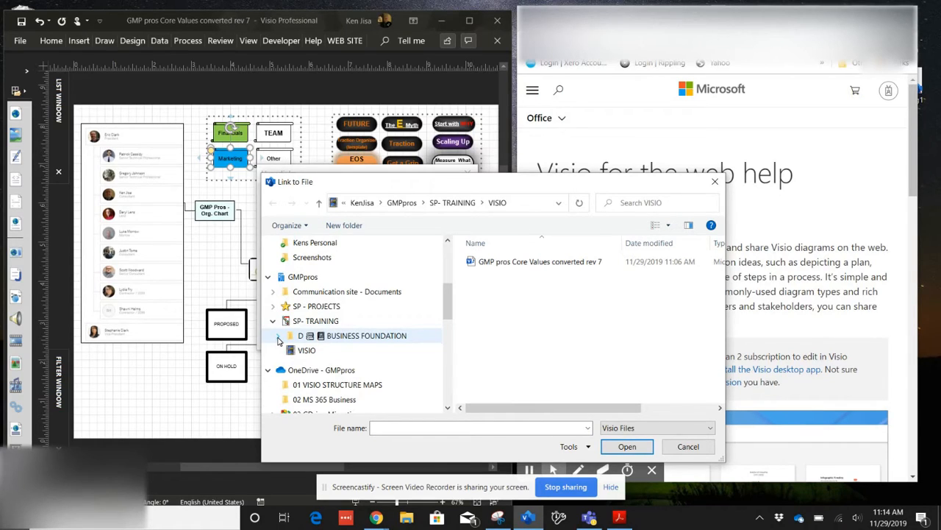
pyautogui.click(278, 335)
pyautogui.click(283, 350)
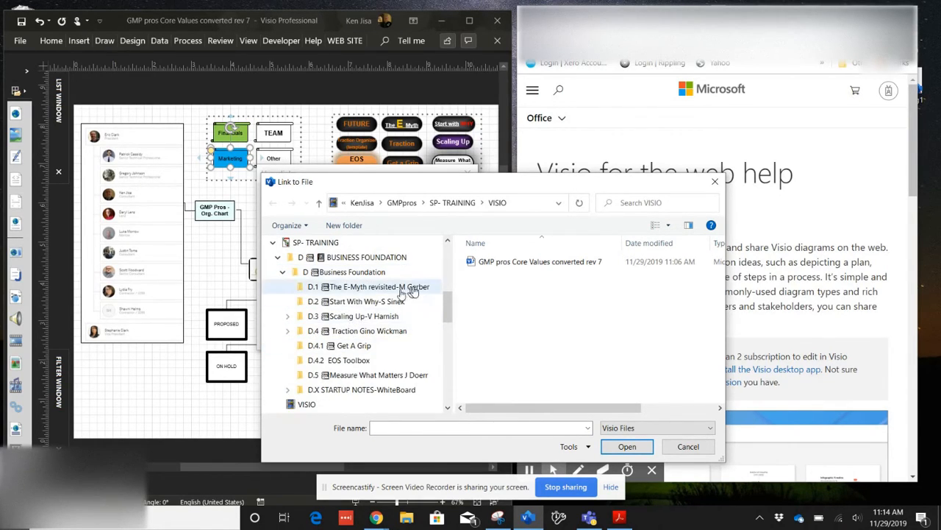
pyautogui.scroll(-1, 317, 303)
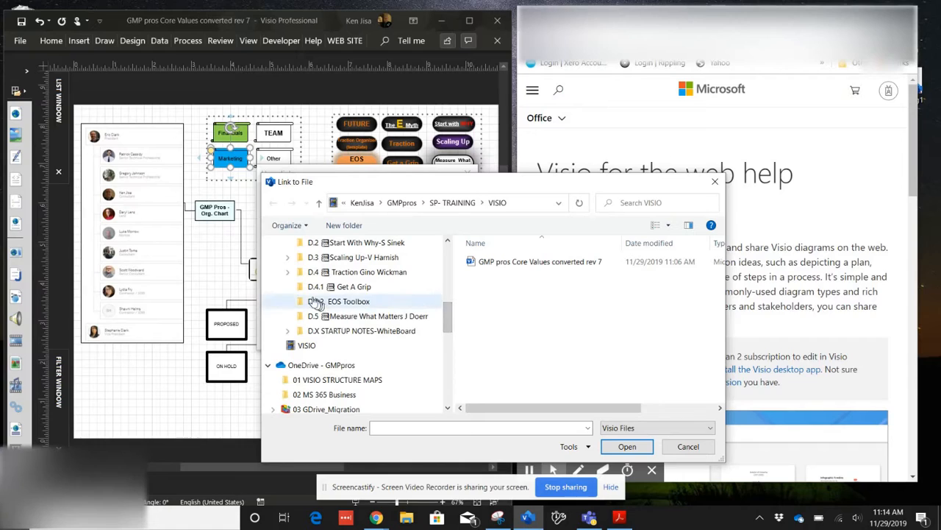
pyautogui.click(288, 272)
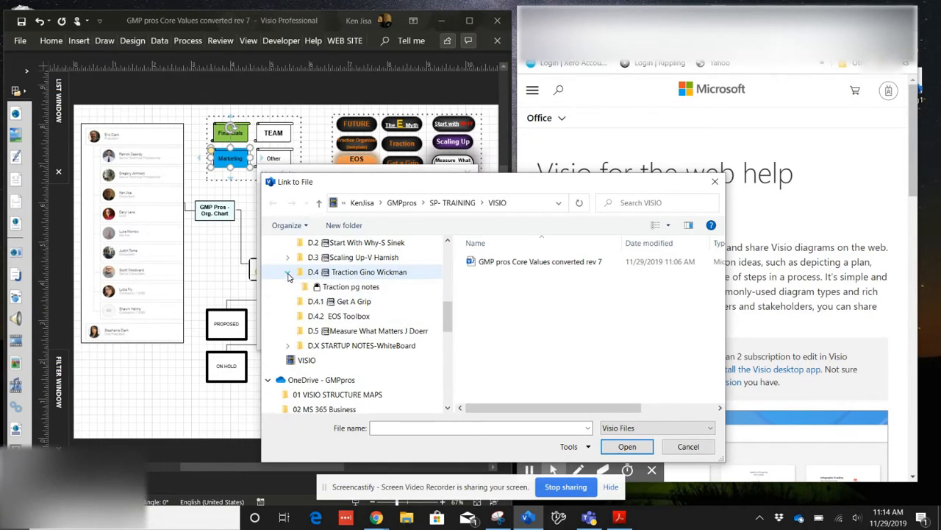
pyautogui.click(321, 276)
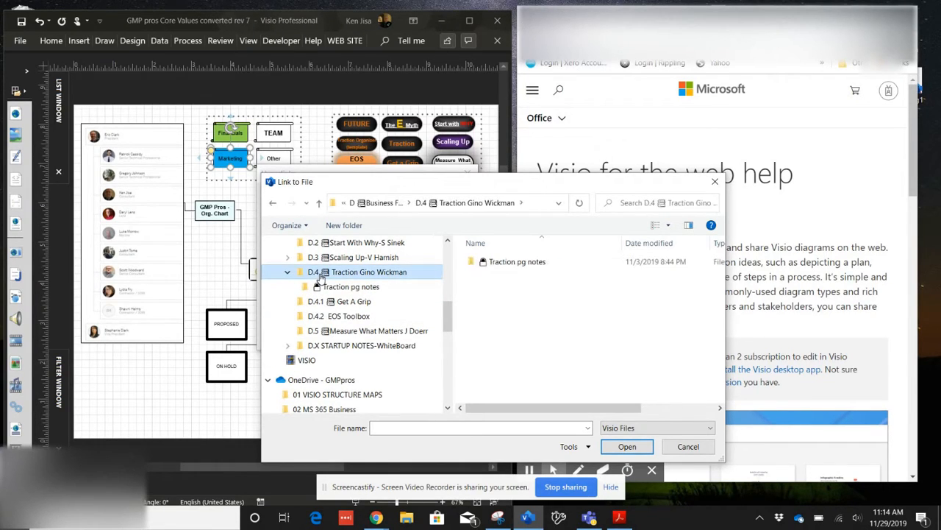
pyautogui.click(309, 288)
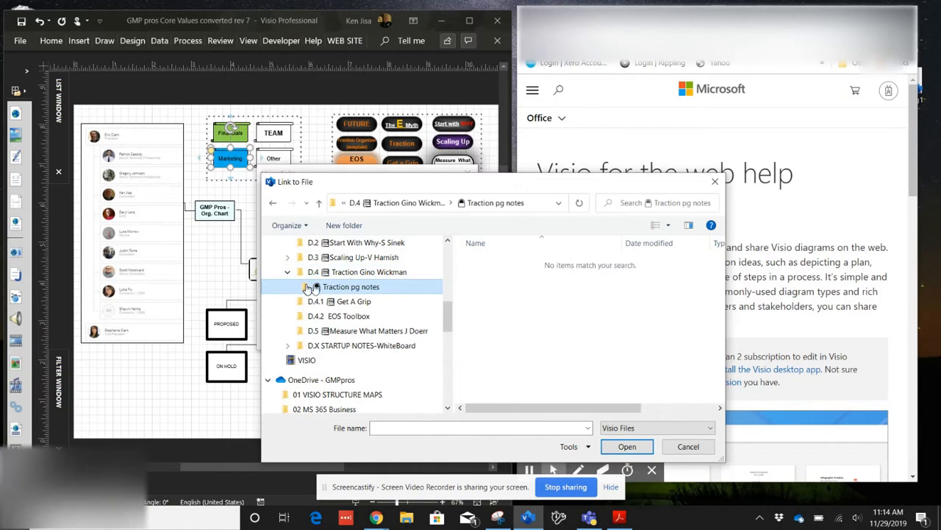
# Step: List all file types and try to link the Marketing shape to the file IMG_0833 Team approach 1.PNG
pyautogui.click(711, 430)
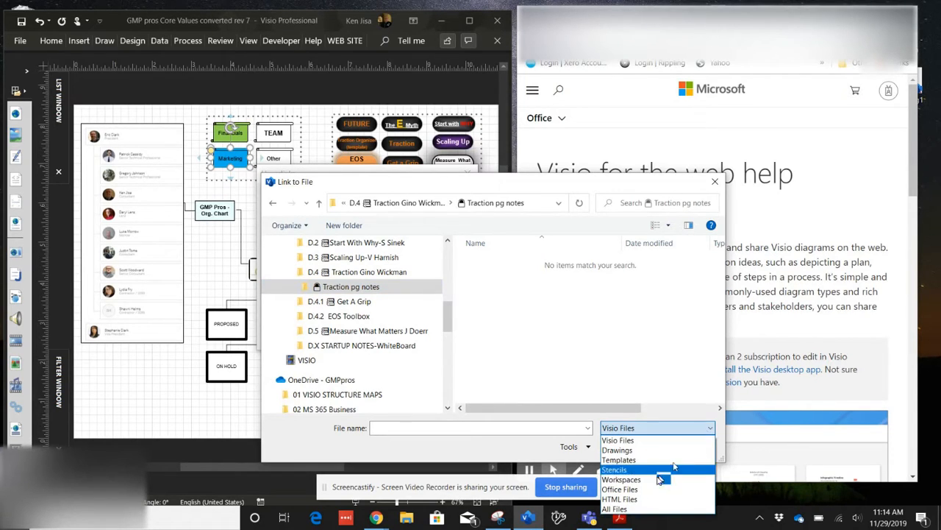
pyautogui.click(645, 508)
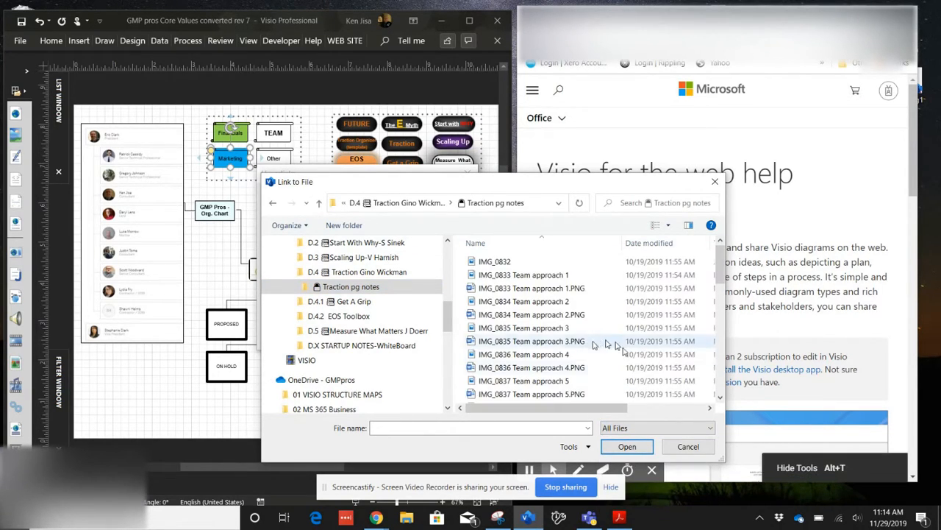
pyautogui.click(481, 289)
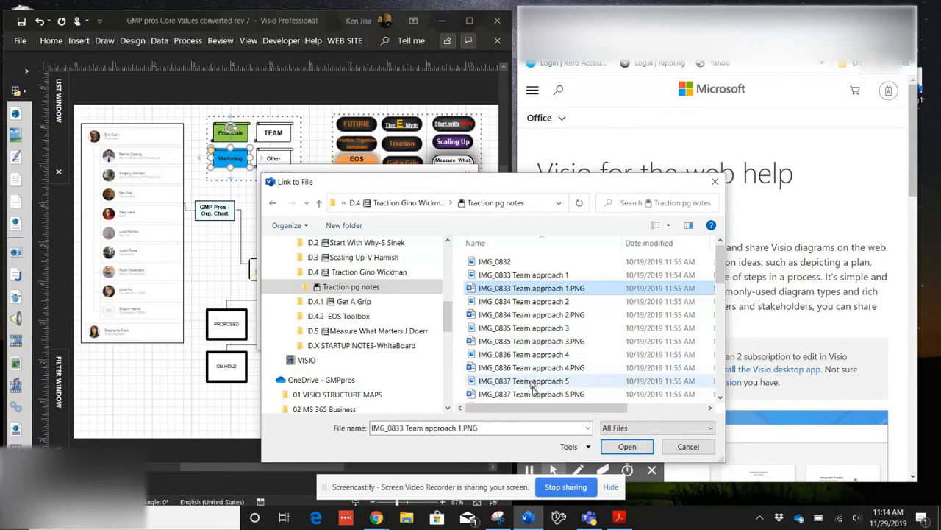
pyautogui.click(627, 447)
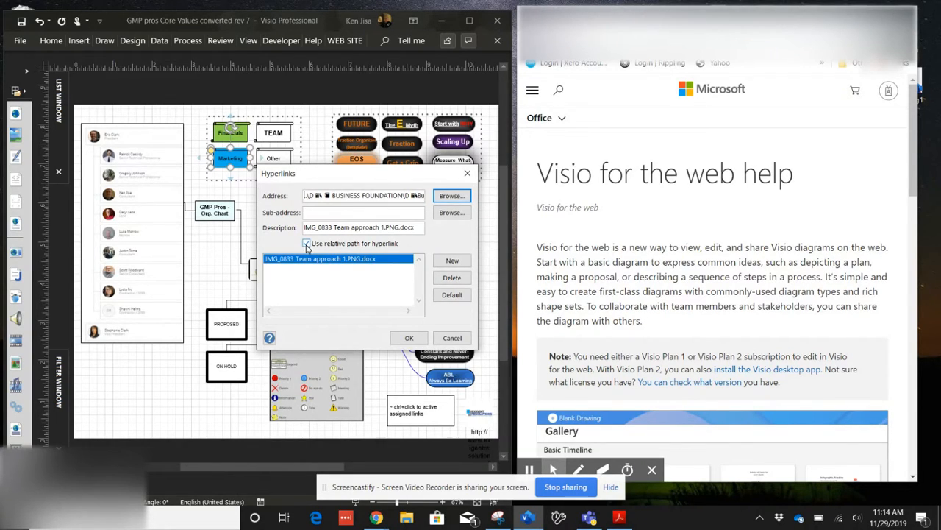
pyautogui.click(409, 340)
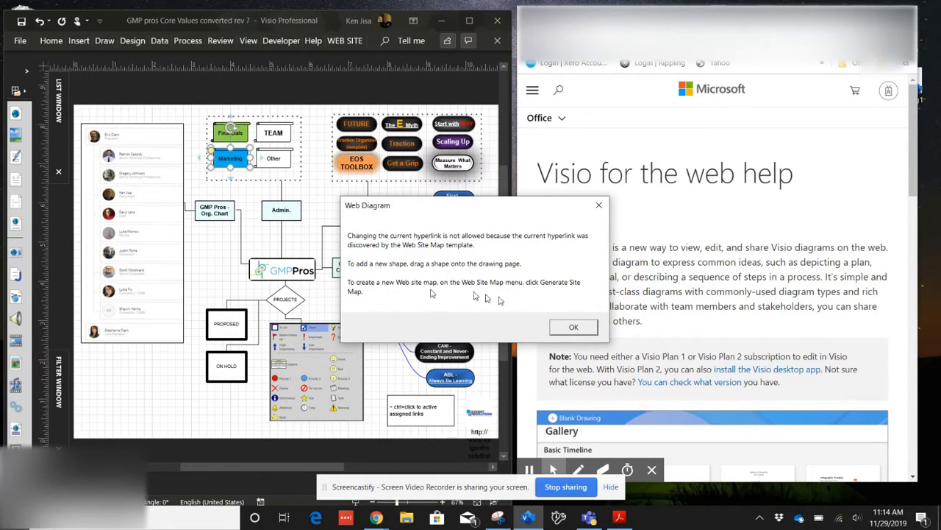
pyautogui.click(573, 327)
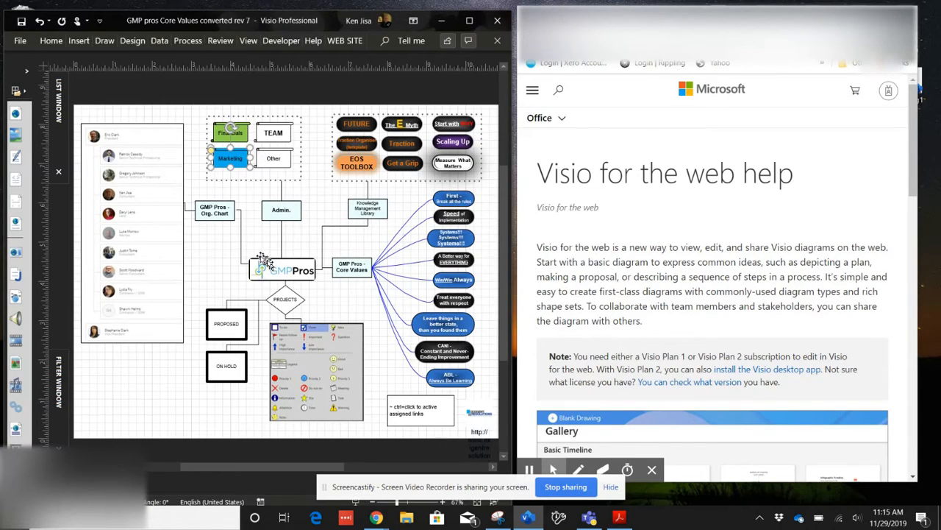
pyautogui.click(219, 270)
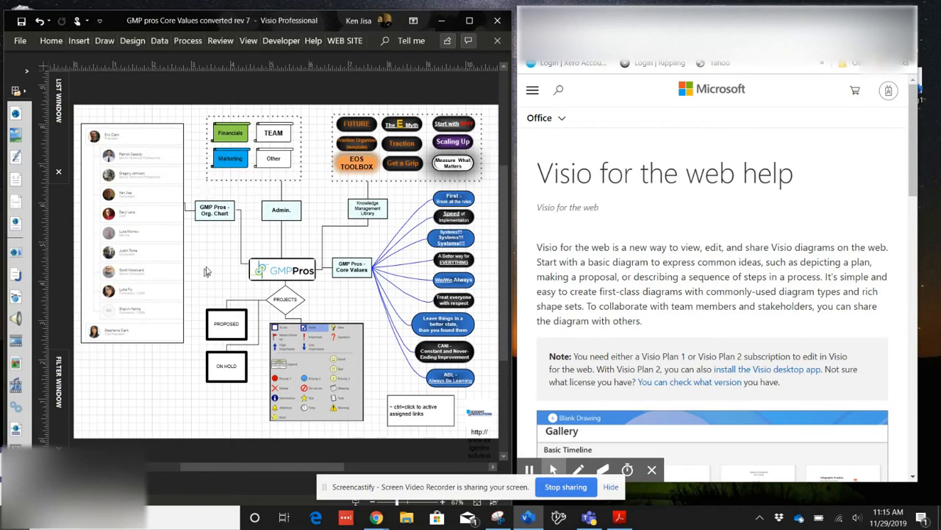
# Step: Start a hyperlink on the Admin. shape and browse for a local file as its address
pyautogui.click(275, 214)
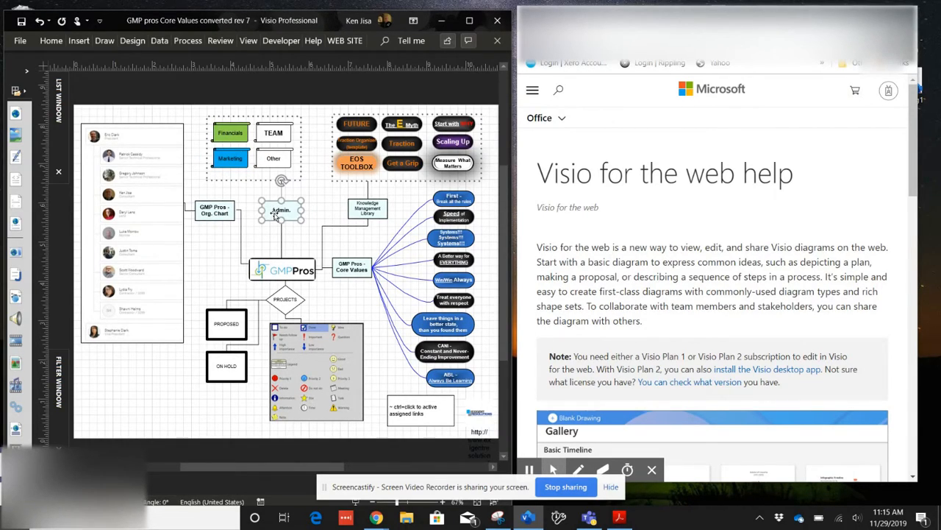
pyautogui.rightClick(276, 215)
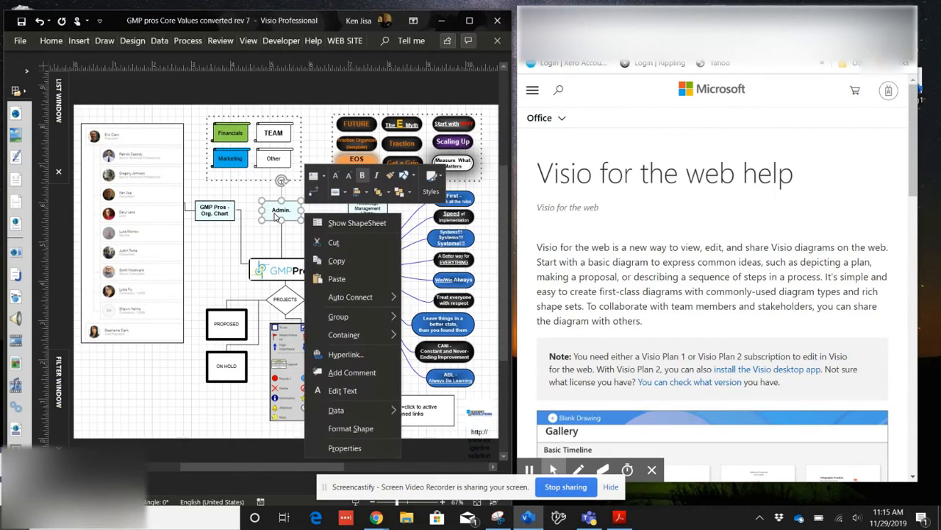
pyautogui.click(344, 356)
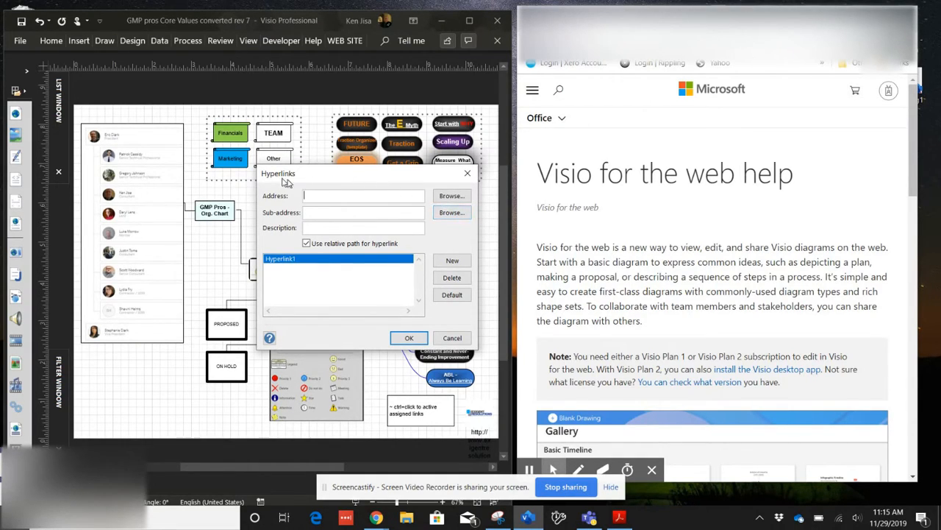
pyautogui.click(450, 197)
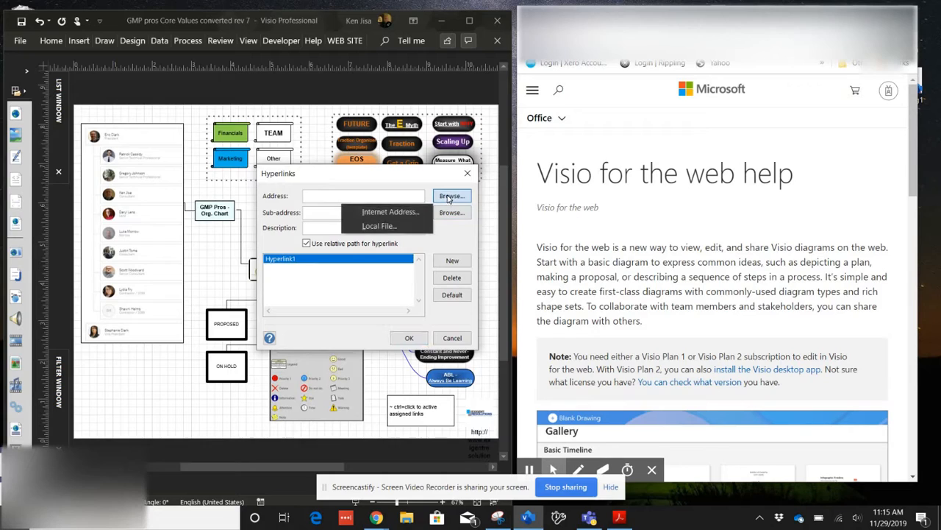
pyautogui.click(379, 227)
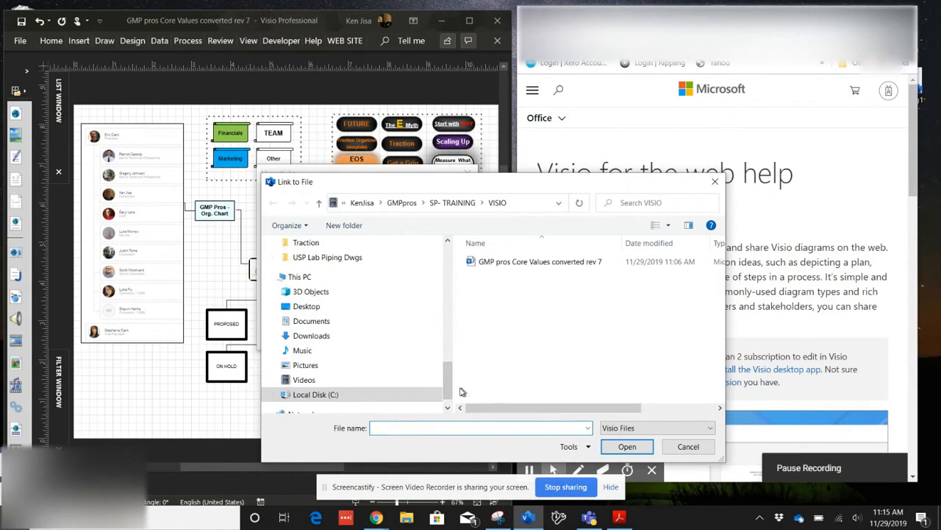
# Step: Browse to the Traction pg notes folder under D.4 Traction in SP- TRAINING's Business Foundation for the Admin. shape's link
pyautogui.moveTo(448, 381); pyautogui.dragTo(453, 292)
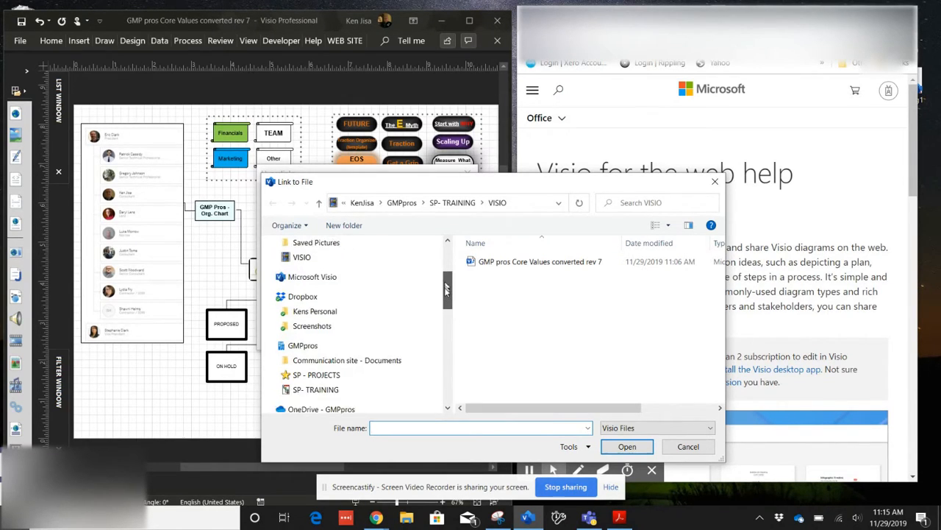
pyautogui.click(272, 376)
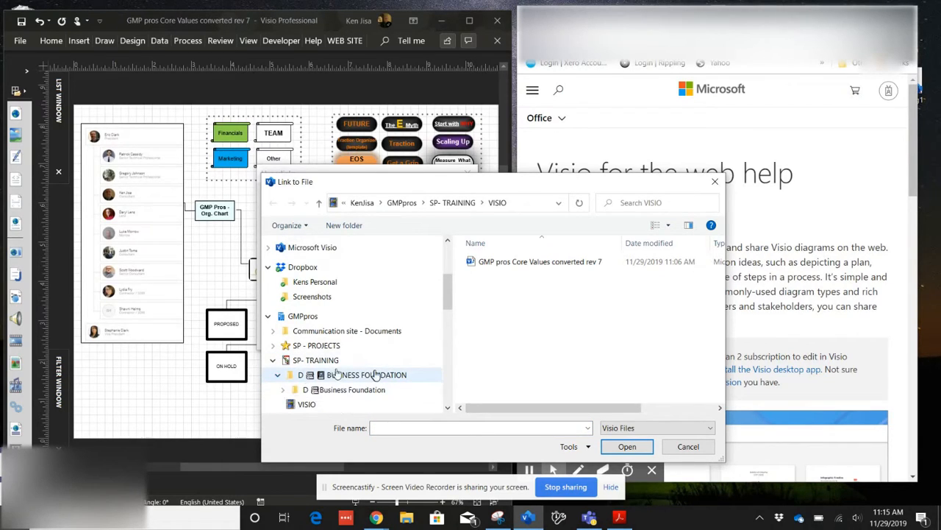
pyautogui.scroll(-3, 304, 376)
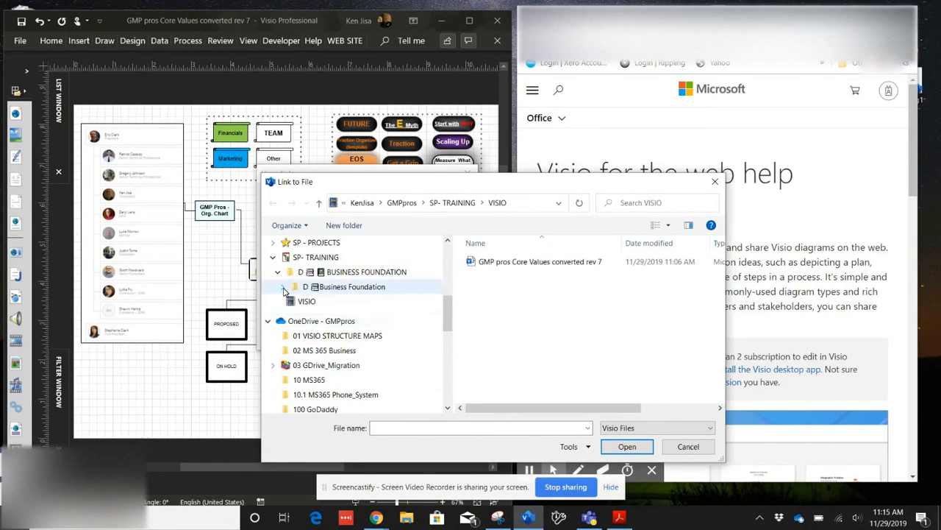
pyautogui.click(284, 286)
pyautogui.scroll(-1, 291, 294)
pyautogui.click(287, 286)
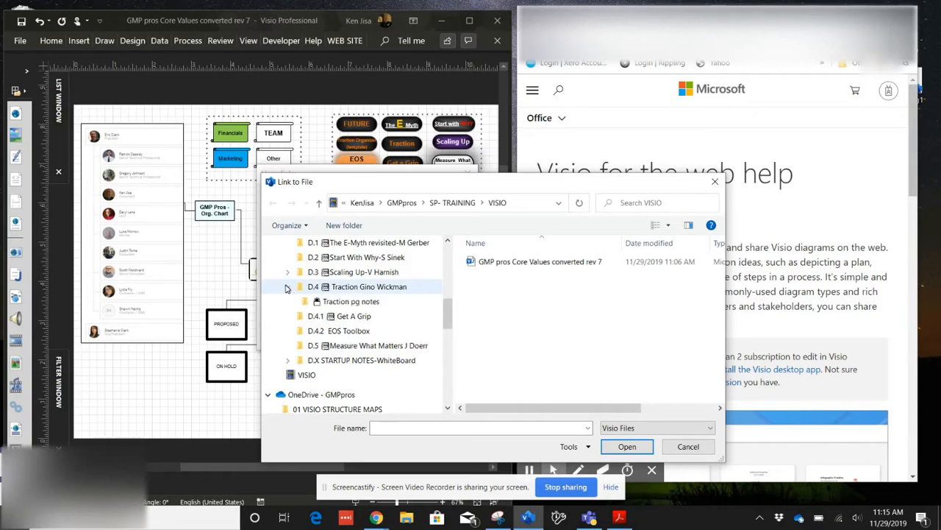
pyautogui.click(305, 303)
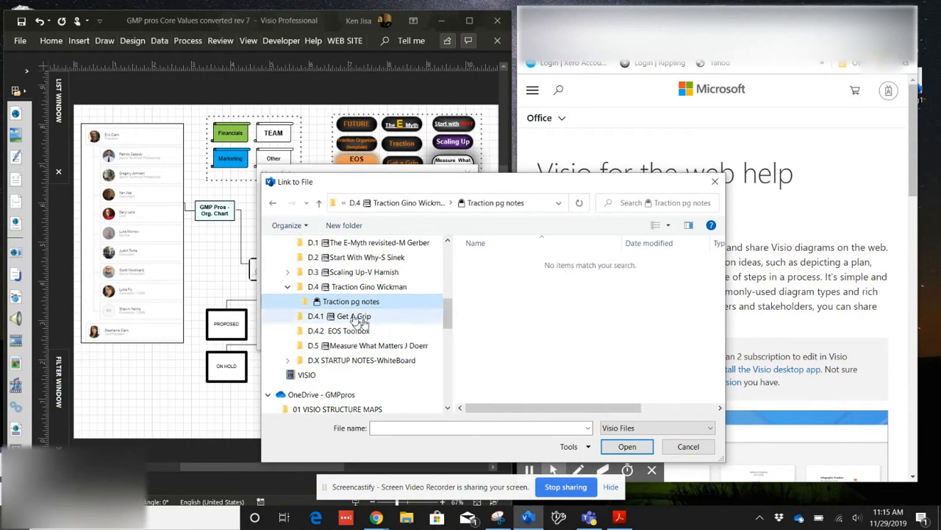
# Step: List all file types and link the Admin. shape to the file IMG_0845 pg 113 People analyzer.PNG
pyautogui.click(710, 430)
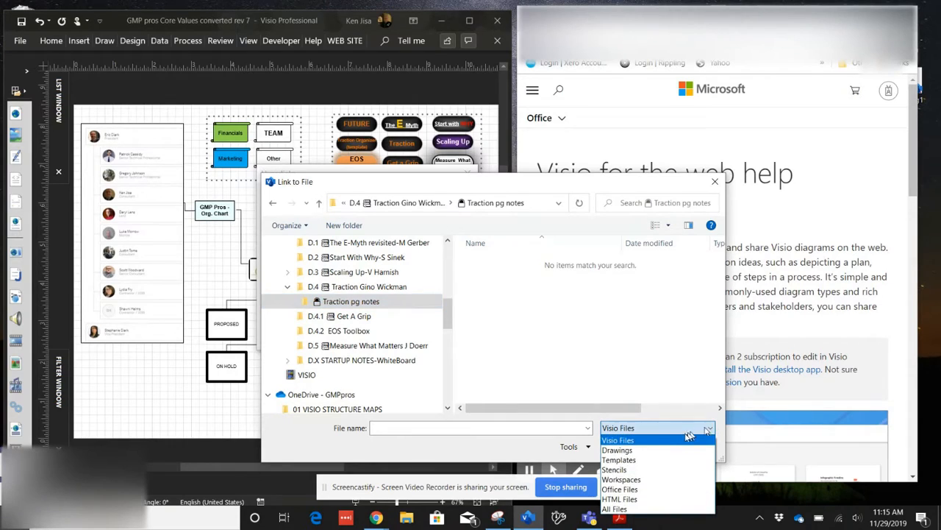
pyautogui.click(625, 504)
pyautogui.moveTo(721, 258); pyautogui.dragTo(721, 295)
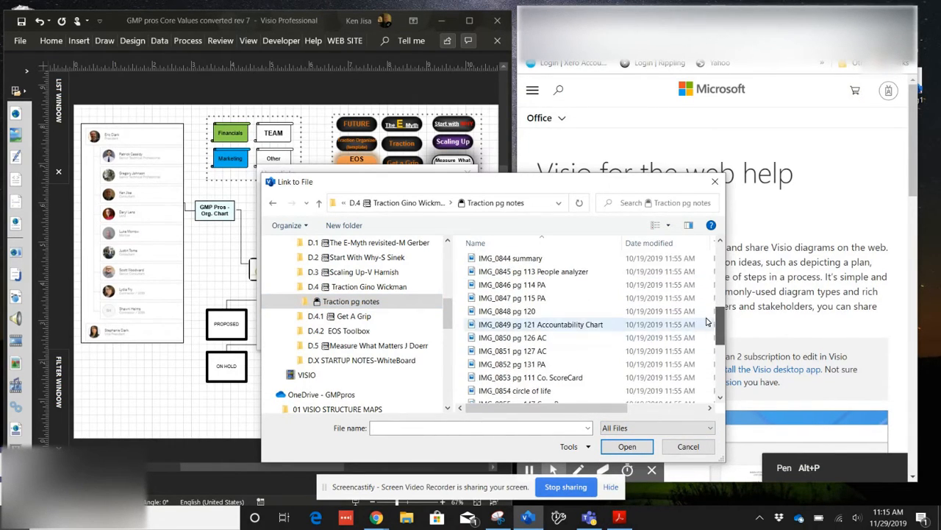
pyautogui.click(510, 339)
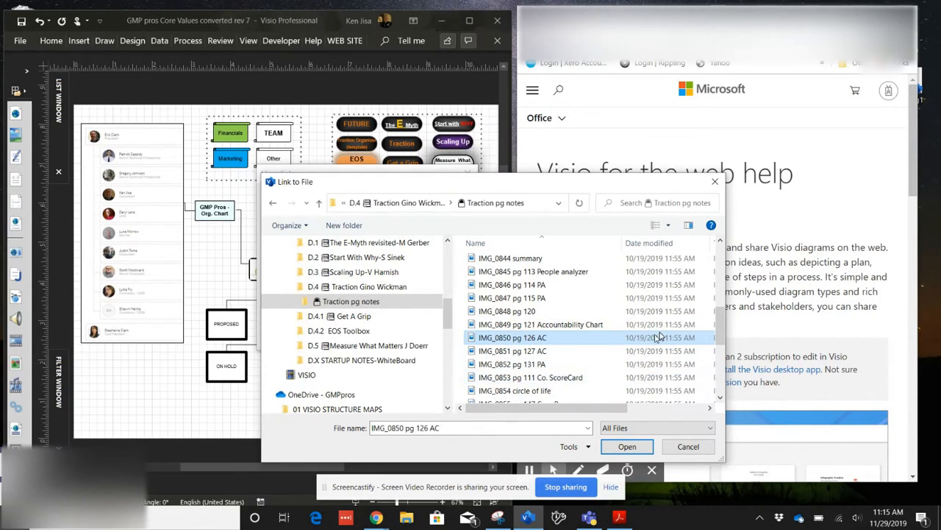
pyautogui.moveTo(721, 319)
pyautogui.mouseDown()
pyautogui.moveTo(700, 381)
pyautogui.moveTo(704, 325)
pyautogui.mouseUp()
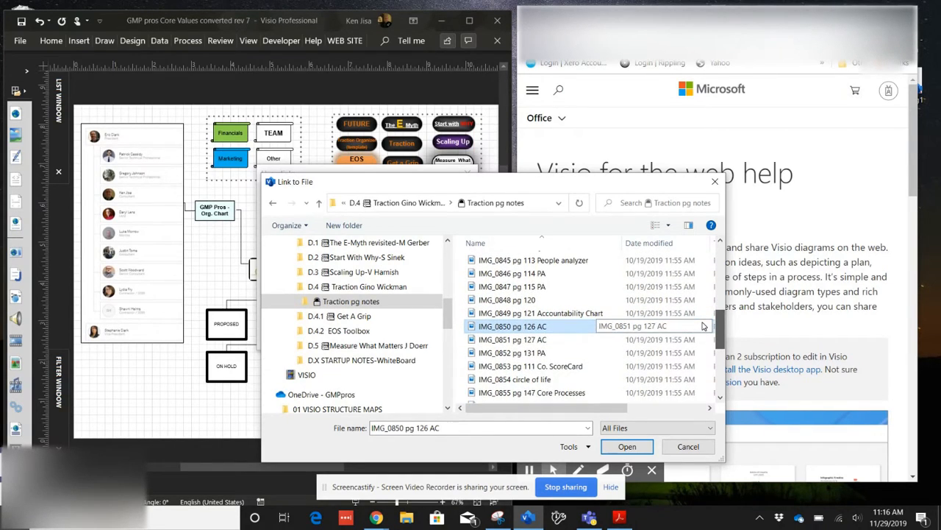
pyautogui.click(551, 261)
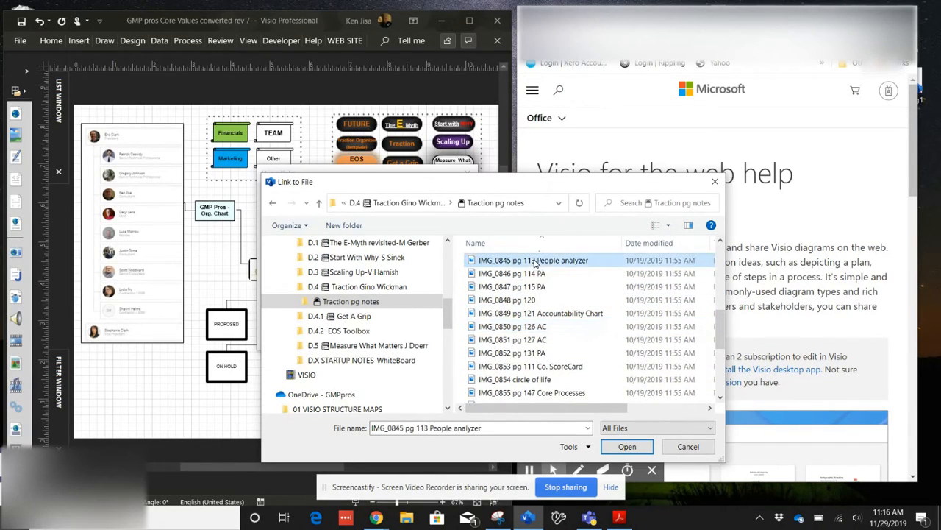
pyautogui.click(621, 447)
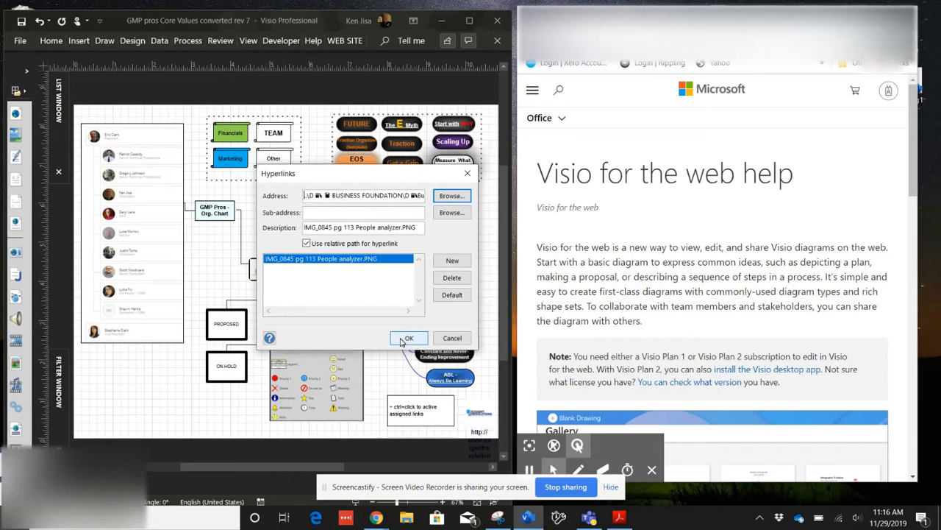
pyautogui.click(406, 338)
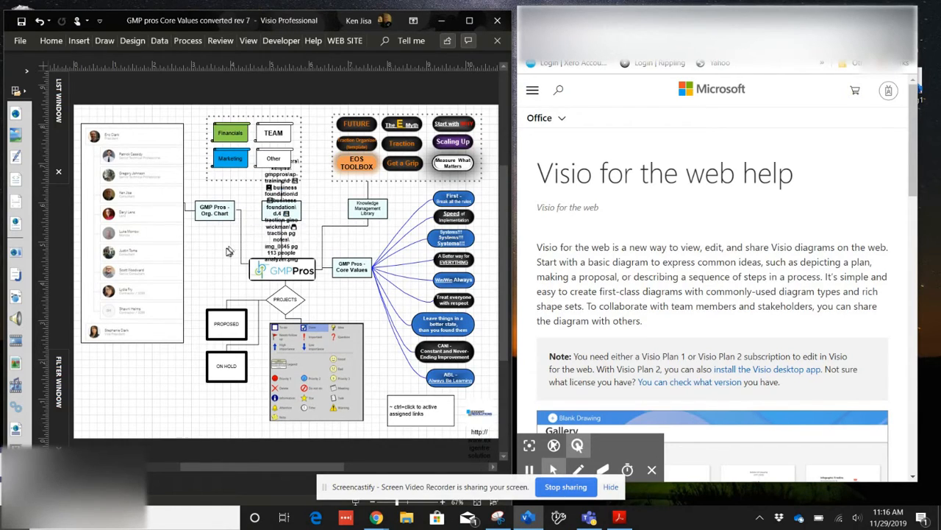
# Step: Undo the hyperlink just added to the Admin. shape and deselect the shape
pyautogui.click(40, 21)
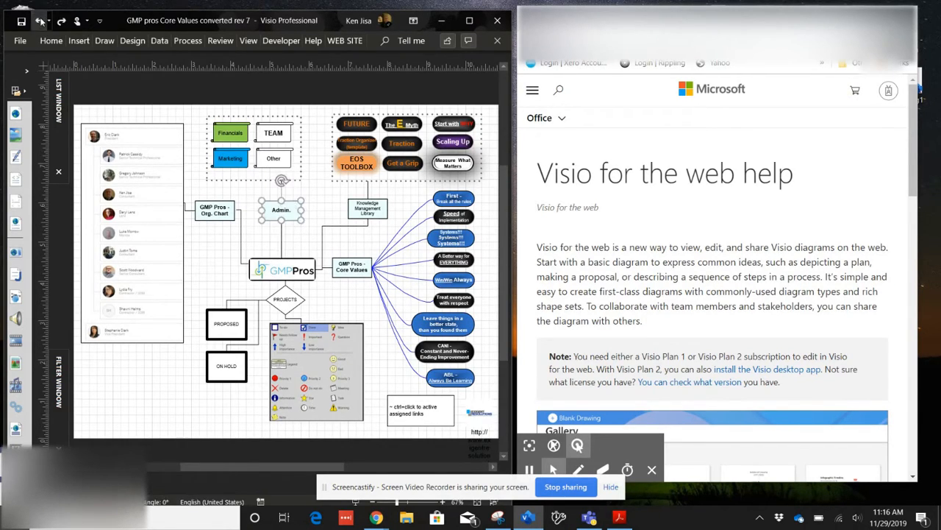
pyautogui.click(202, 275)
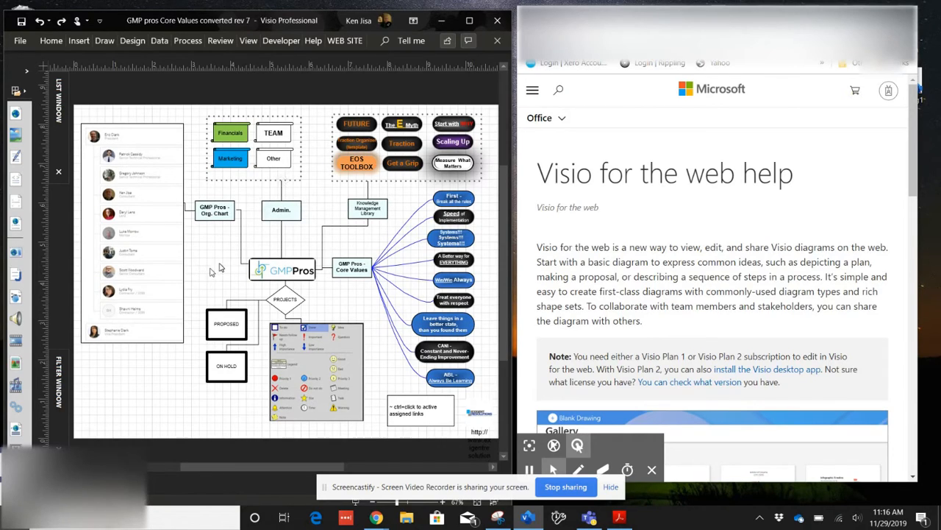
pyautogui.rightClick(282, 216)
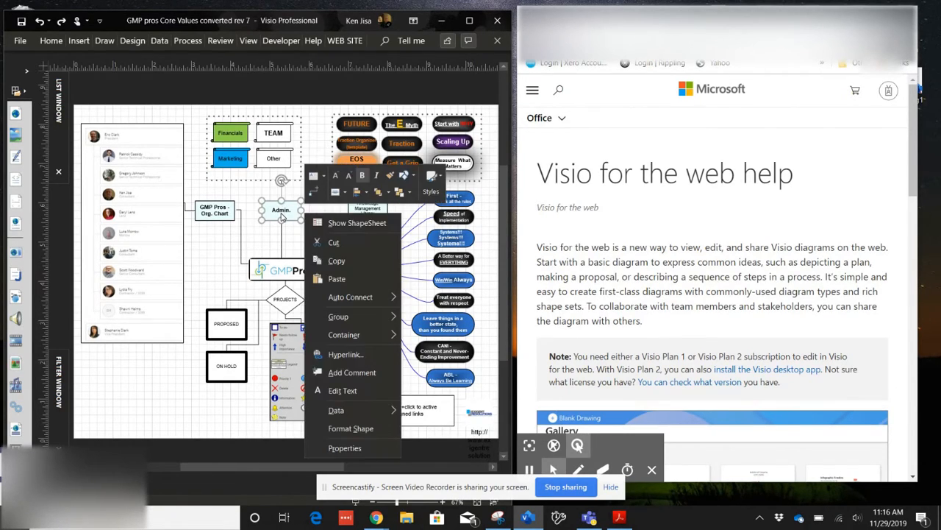
pyautogui.click(343, 355)
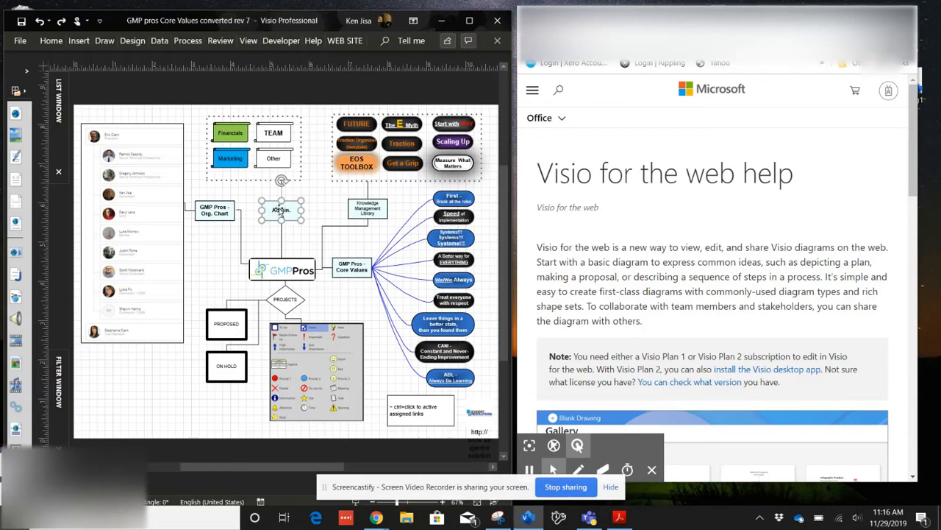
pyautogui.click(99, 20)
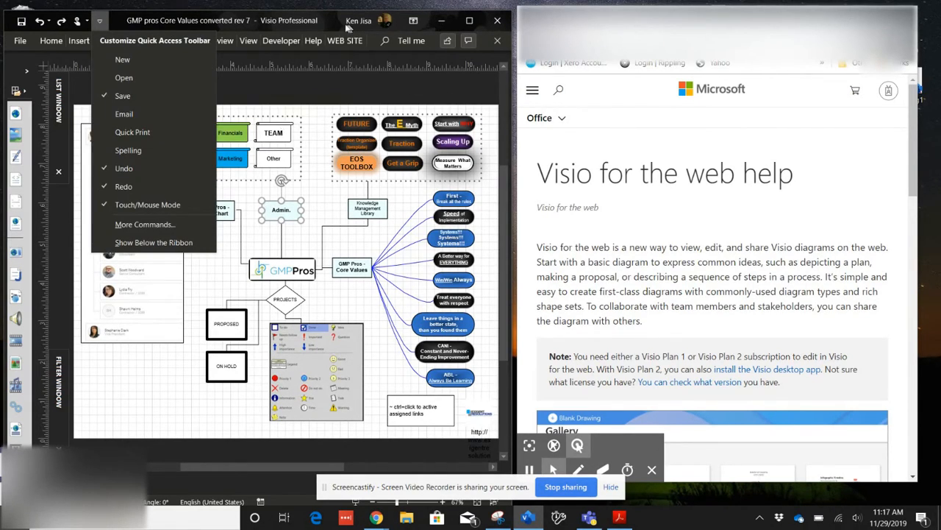
pyautogui.click(124, 29)
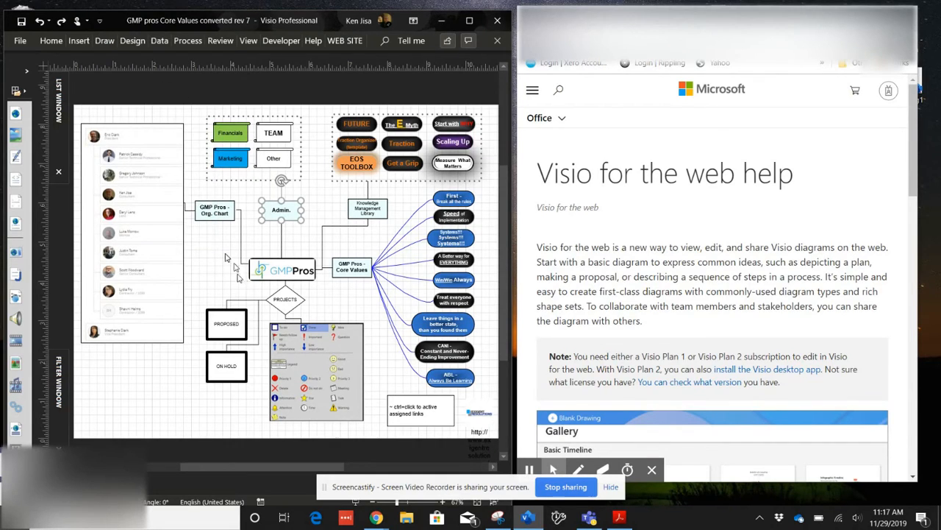
pyautogui.click(208, 282)
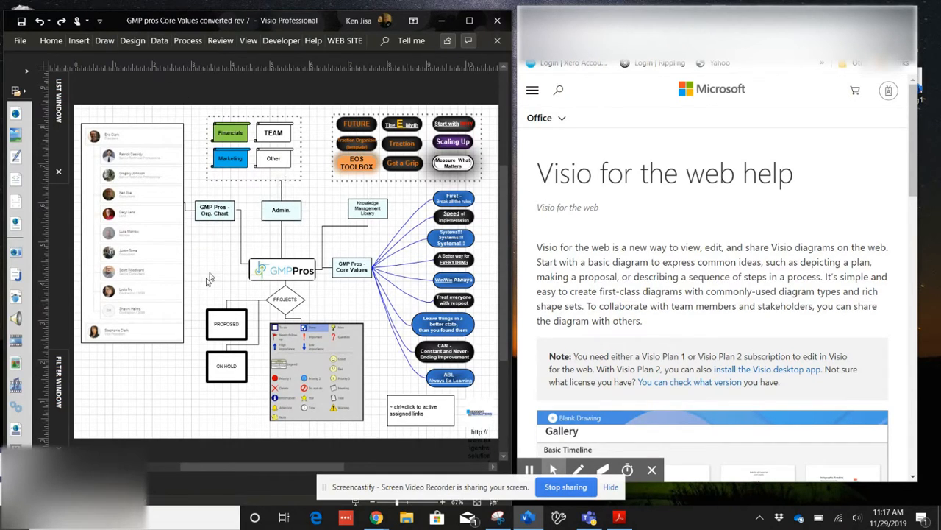
# Step: Start a new hyperlink on the Admin. shape and browse for a local file as its address
pyautogui.rightClick(269, 217)
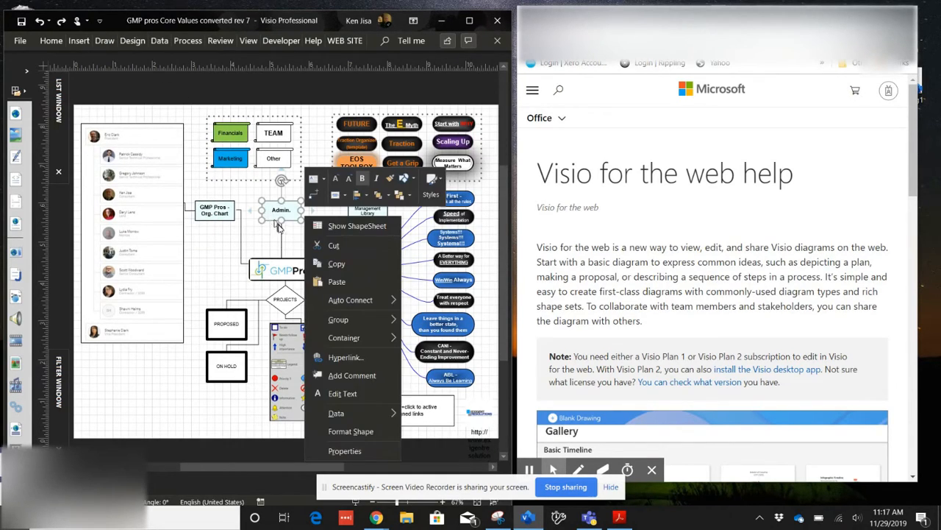
pyautogui.click(347, 357)
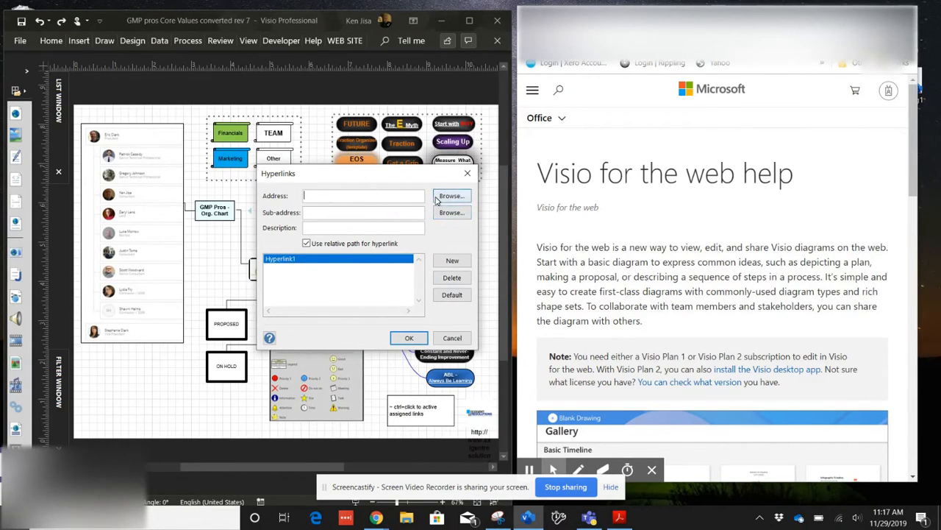
pyautogui.click(445, 197)
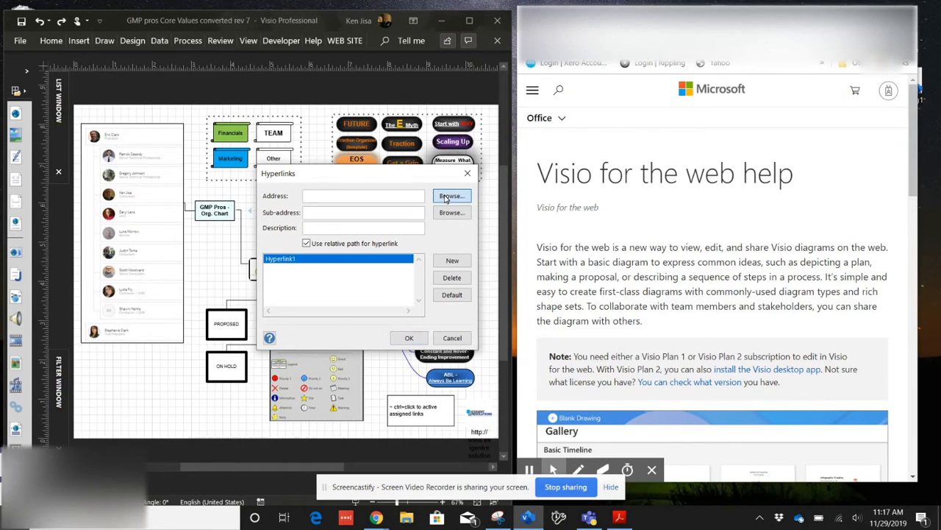
pyautogui.click(379, 227)
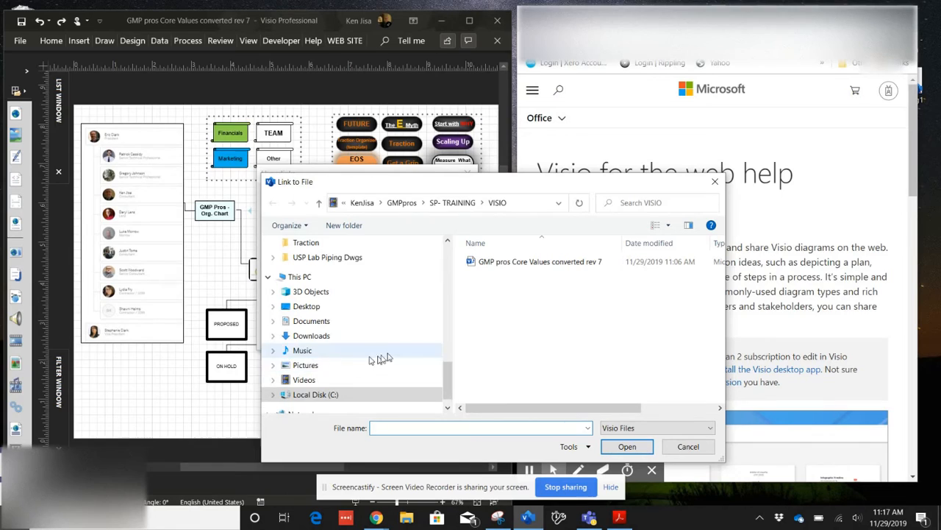
# Step: Browse to the D.4.2 EOS Toolbox folder inside SP- TRAINING's Business Foundation
pyautogui.scroll(4, 397, 361)
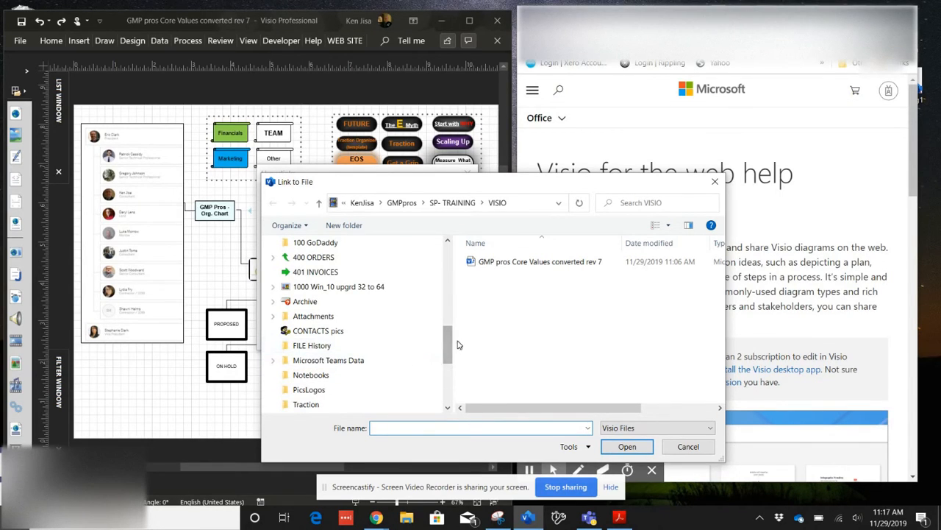
pyautogui.moveTo(450, 342); pyautogui.dragTo(464, 287)
pyautogui.scroll(-1, 434, 313)
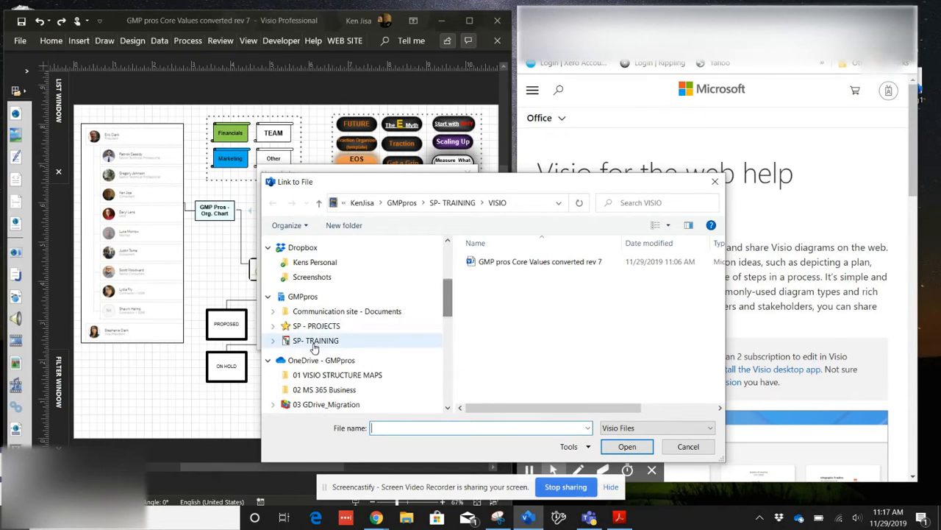
pyautogui.click(273, 341)
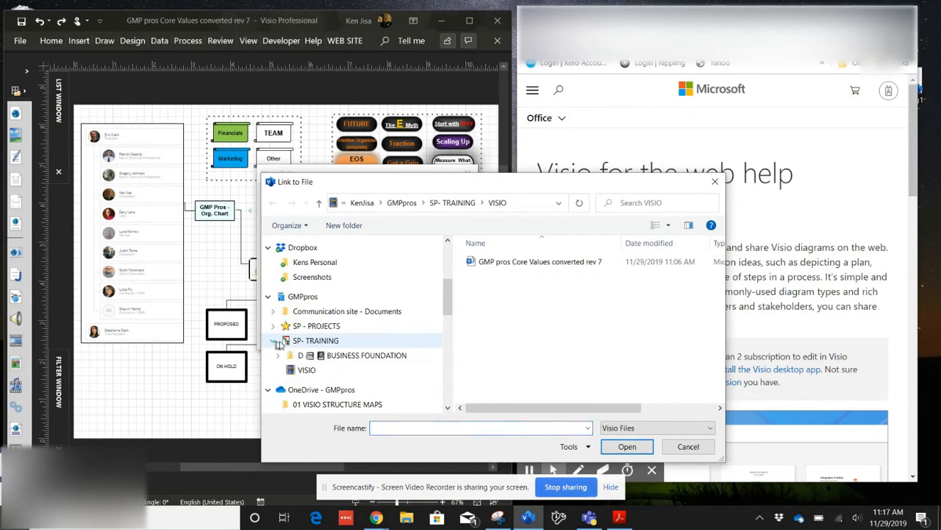
pyautogui.click(278, 356)
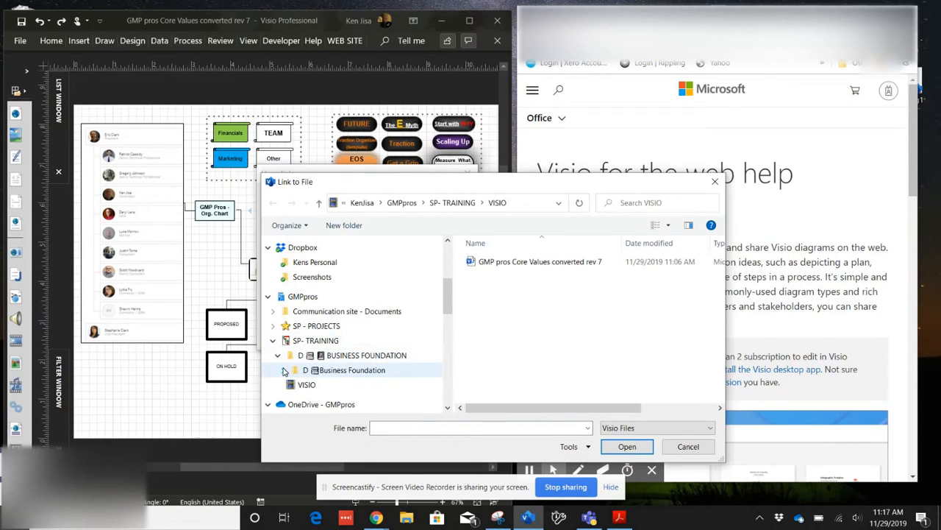
pyautogui.click(284, 371)
pyautogui.scroll(-1, 449, 309)
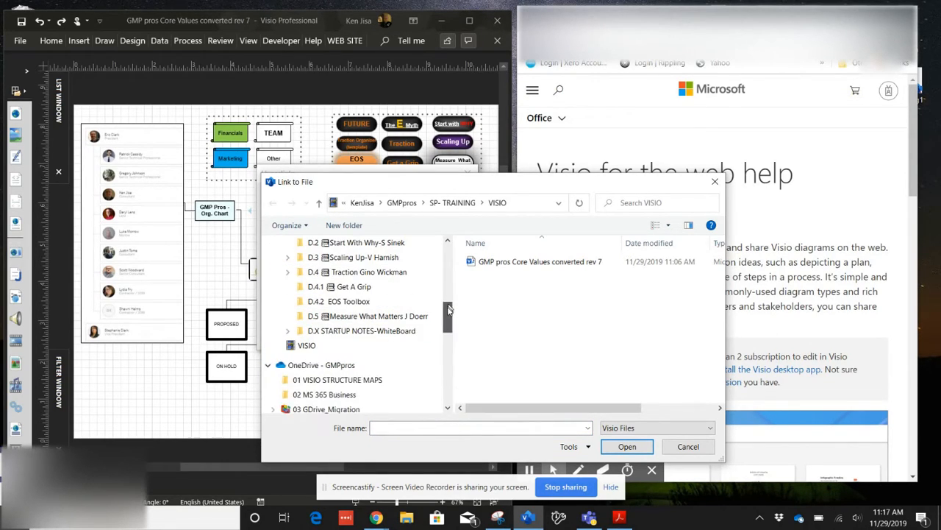
pyautogui.click(306, 302)
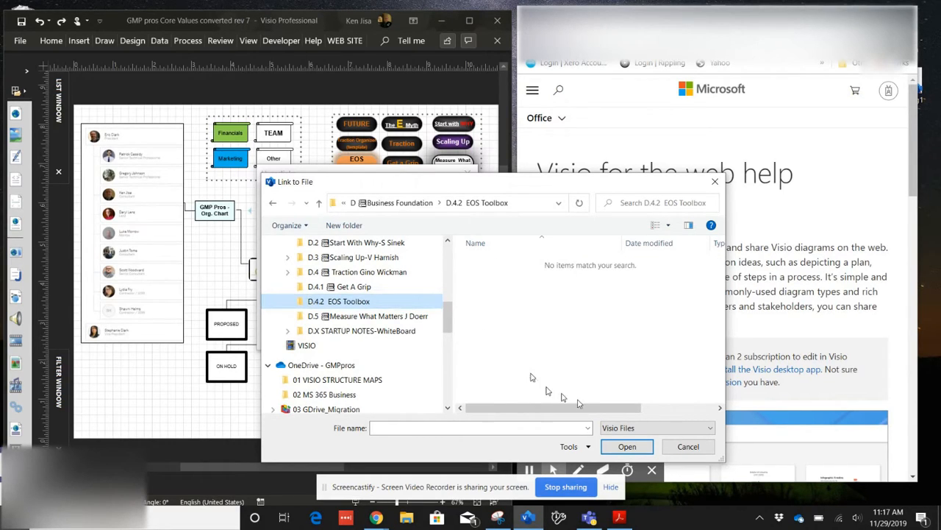
# Step: List all file types and try to link the Admin. shape to the document EOS Tools and Website and Resources.docx
pyautogui.click(711, 428)
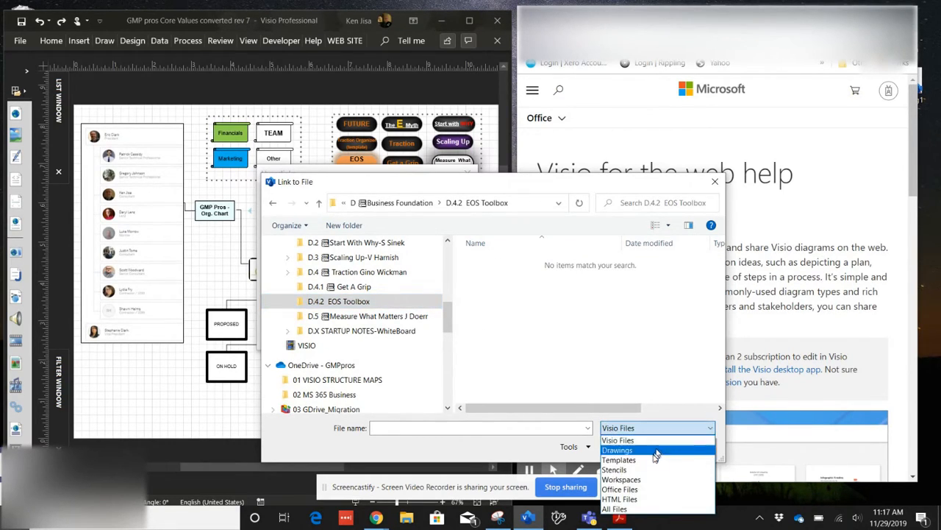
pyautogui.click(648, 509)
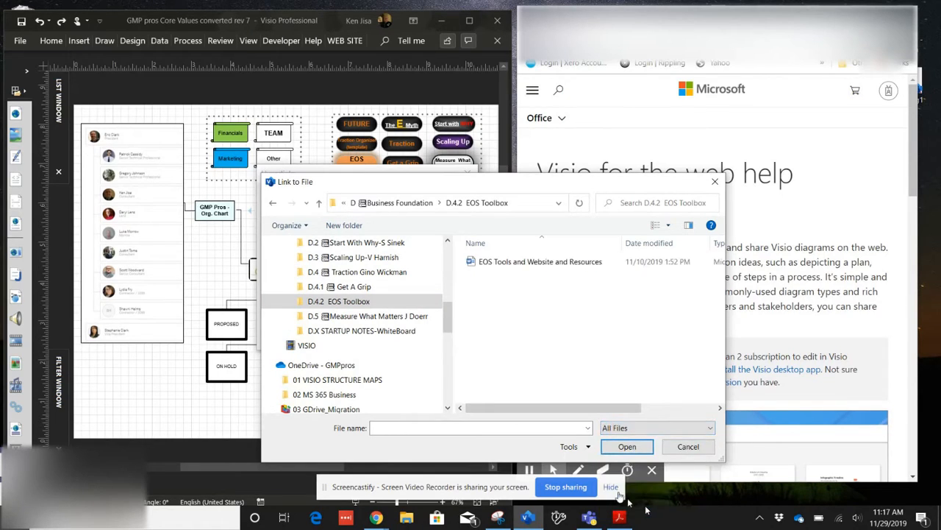
pyautogui.click(500, 266)
pyautogui.click(625, 446)
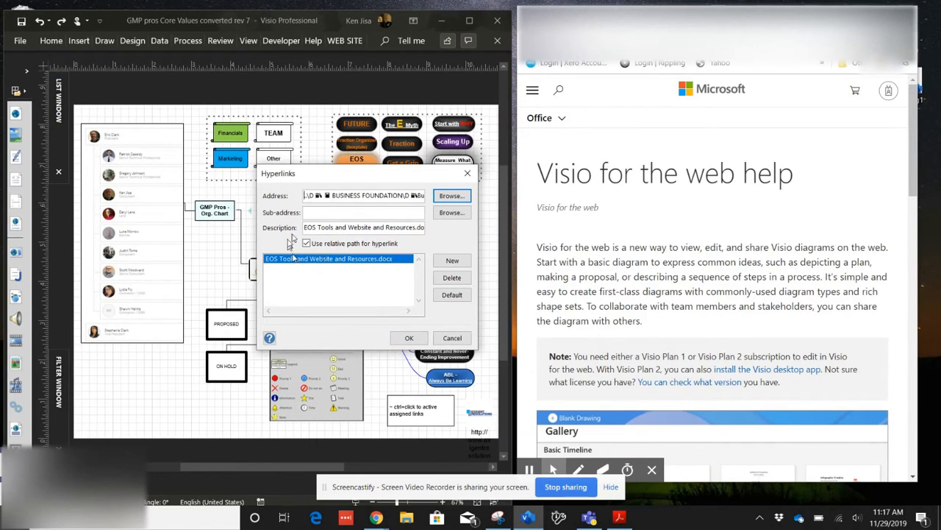
pyautogui.click(405, 337)
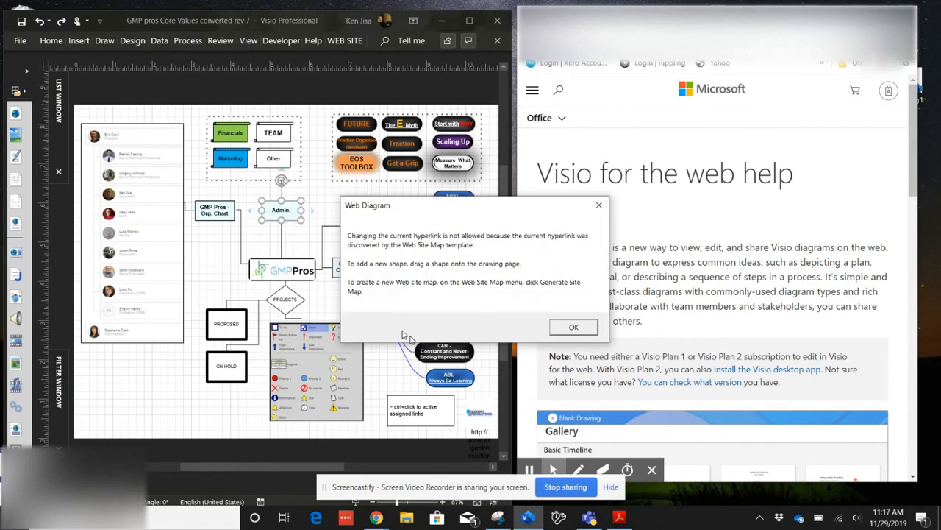
pyautogui.click(558, 330)
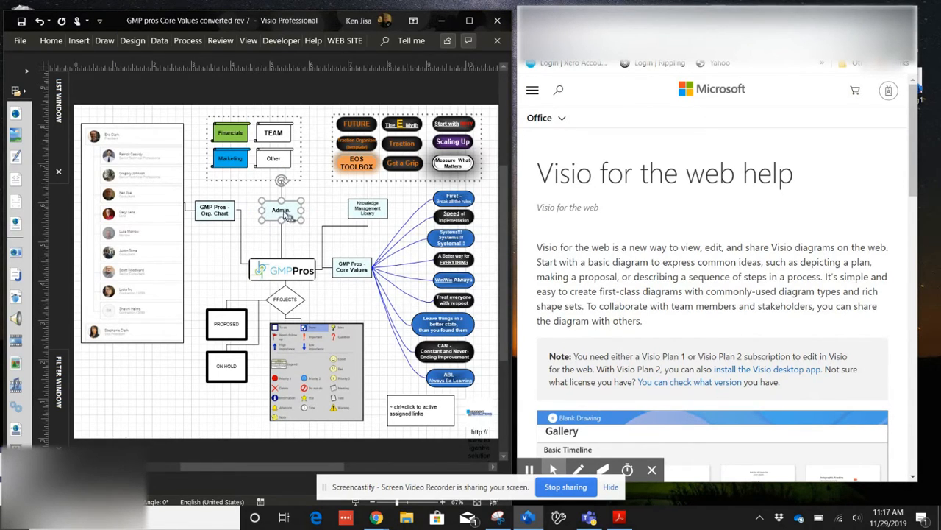
pyautogui.moveTo(288, 215)
pyautogui.click(48, 42)
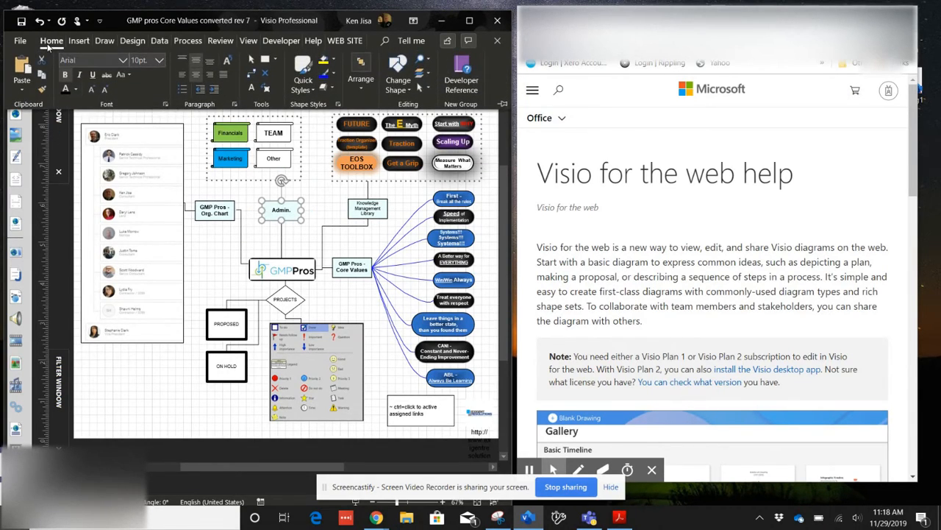
pyautogui.click(77, 41)
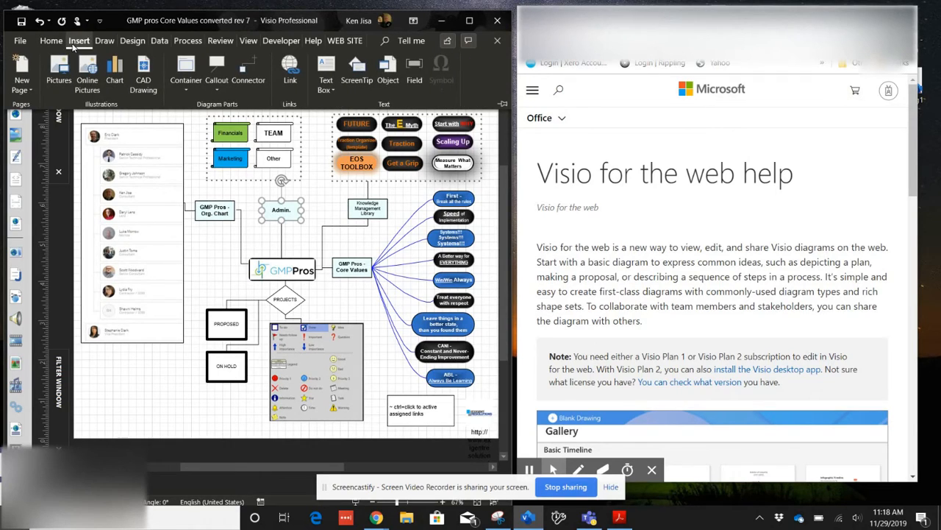